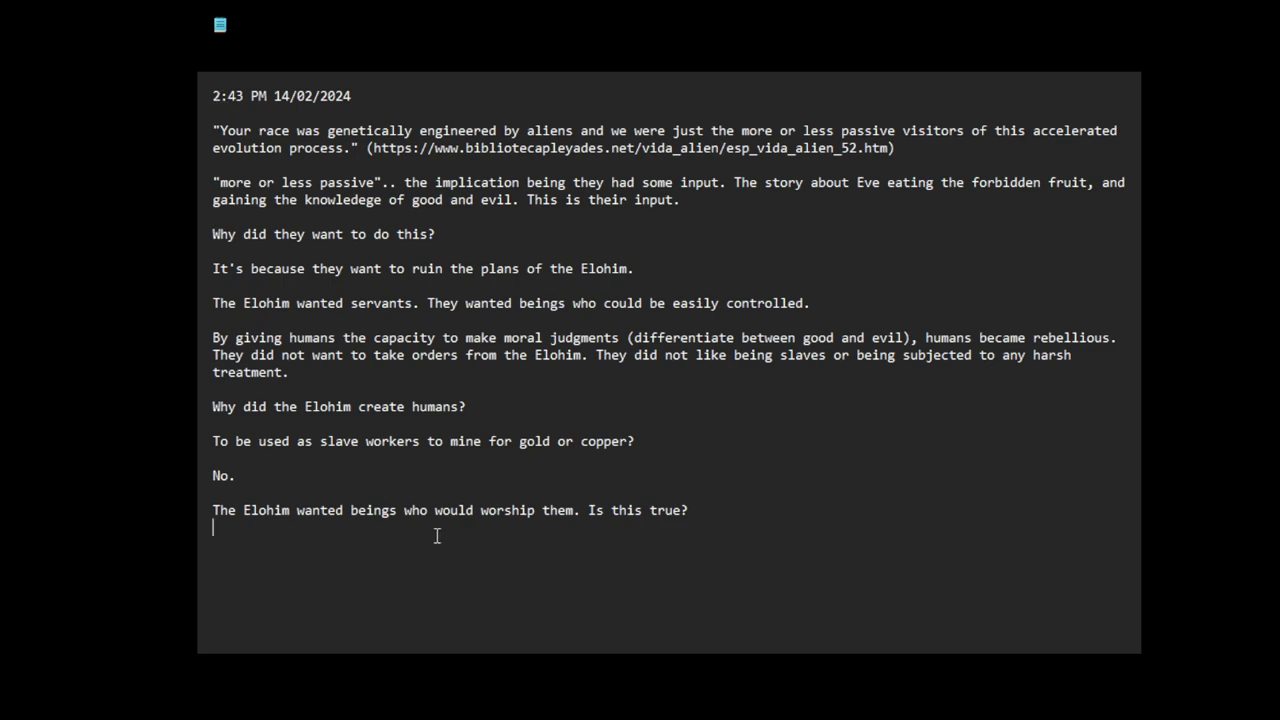
# Insert the current time and date on a new line above the 2:43 PM entry, followed by a "--" separator
pyautogui.press('Return')
pyautogui.press('Return')
pyautogui.hotkey('ctrl', 'Home')
pyautogui.press('Return')
pyautogui.press('Return')
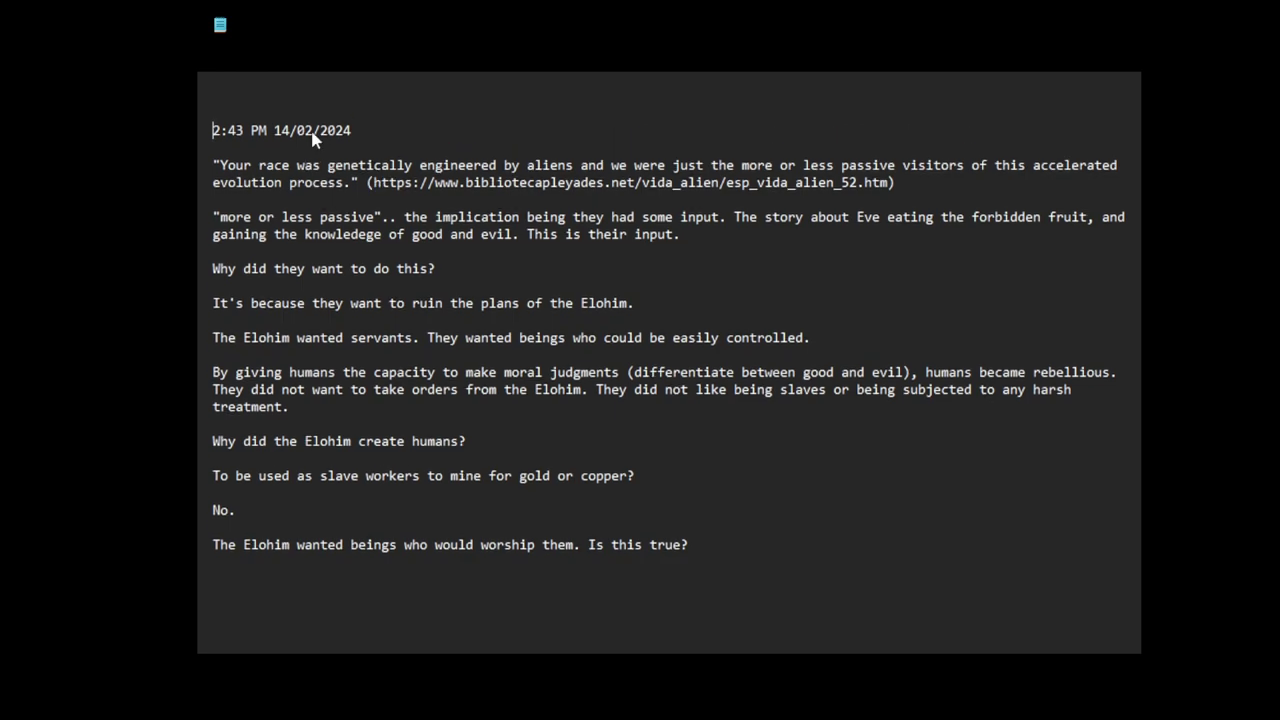
pyautogui.click(243, 94)
pyautogui.press('F5')
pyautogui.write('-- d')
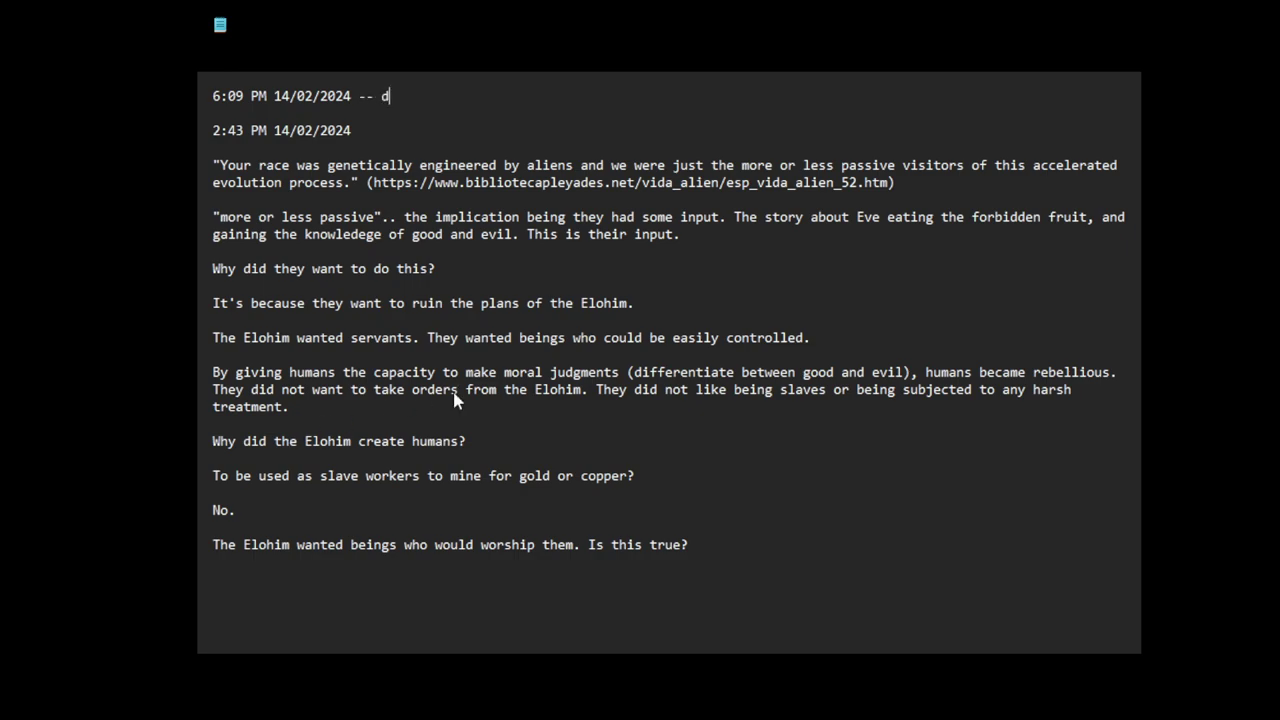
pyautogui.write('ate and time')
pyautogui.press('BackSpace')
pyautogui.press('BackSpace')
pyautogui.press('BackSpace')
pyautogui.press('BackSpace')
pyautogui.press('BackSpace')
pyautogui.press('BackSpace')
pyautogui.press('BackSpace')
pyautogui.press('BackSpace')
pyautogui.press('BackSpace')
pyautogui.press('BackSpace')
pyautogui.press('BackSpace')
pyautogui.press('BackSpace')
pyautogui.press('BackSpace')
pyautogui.press('BackSpace')
# Label the new timestamp "time and date of recording video" and add a blank line and a fresh line beneath it
pyautogui.write('time and date of recording video')
pyautogui.press('Return')
pyautogui.press('BackSpace')
pyautogui.write('\\')
pyautogui.press('BackSpace')
pyautogui.press('Return')
pyautogui.press('Return')
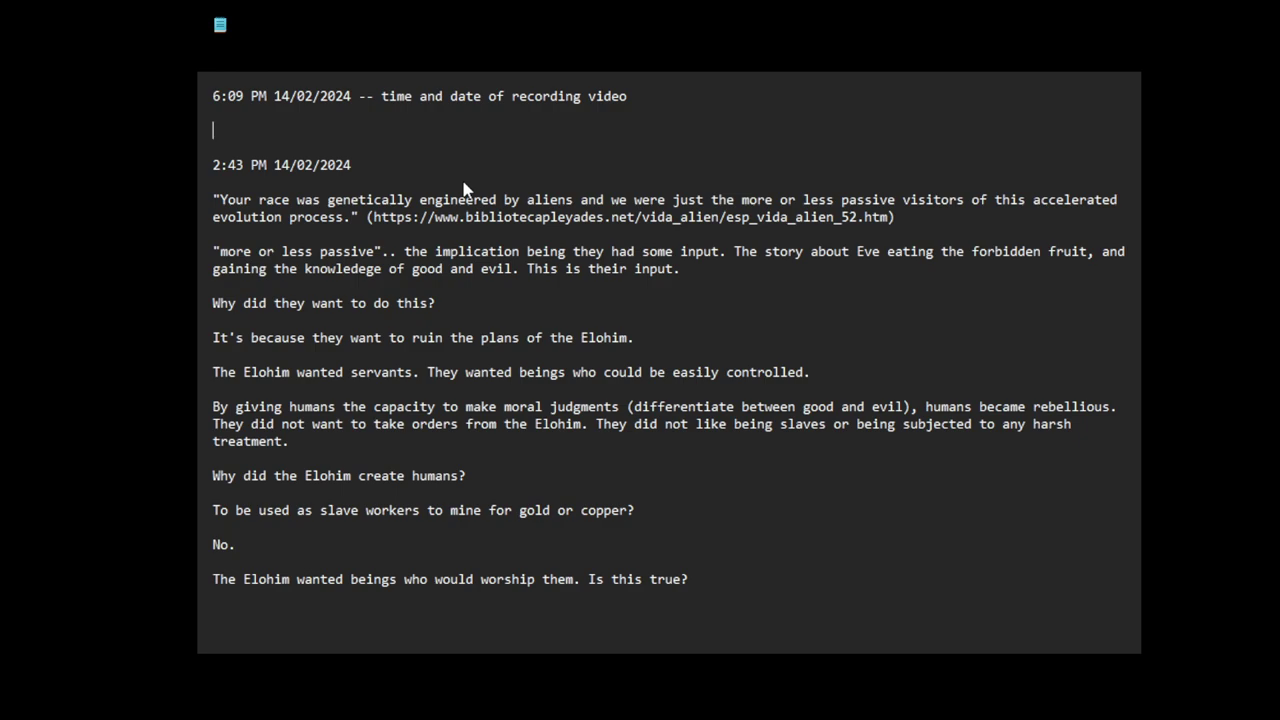
pyautogui.press('BackSpace')
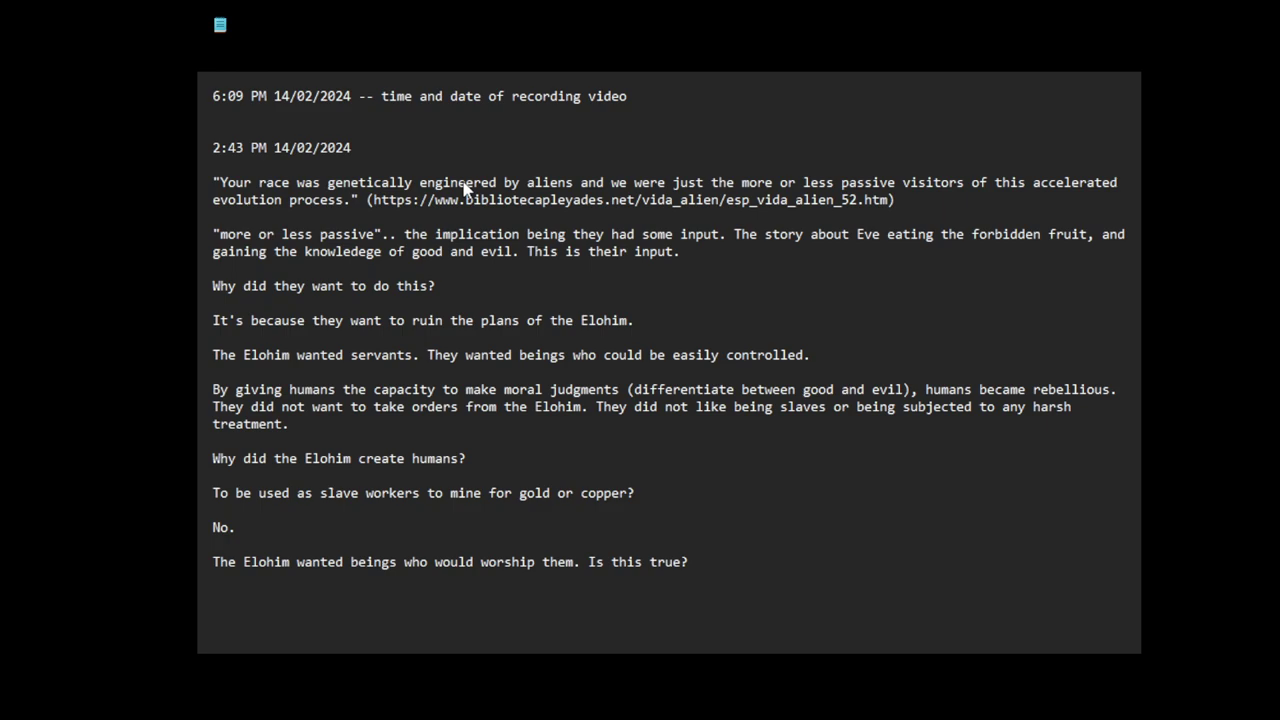
pyautogui.press('Return')
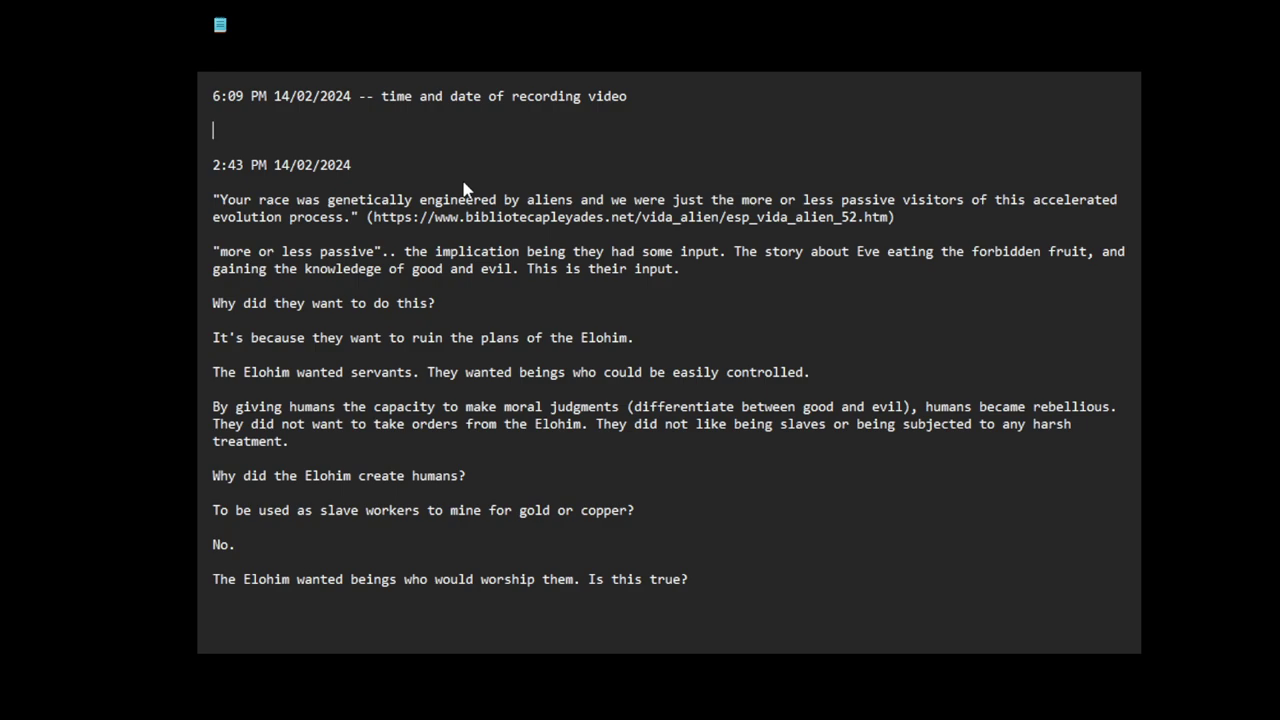
# Write "I believe, that the Biblical Genesis story of creation of humanity is generally true," below the recording timestamp
pyautogui.write('I believe, that the Bibli')
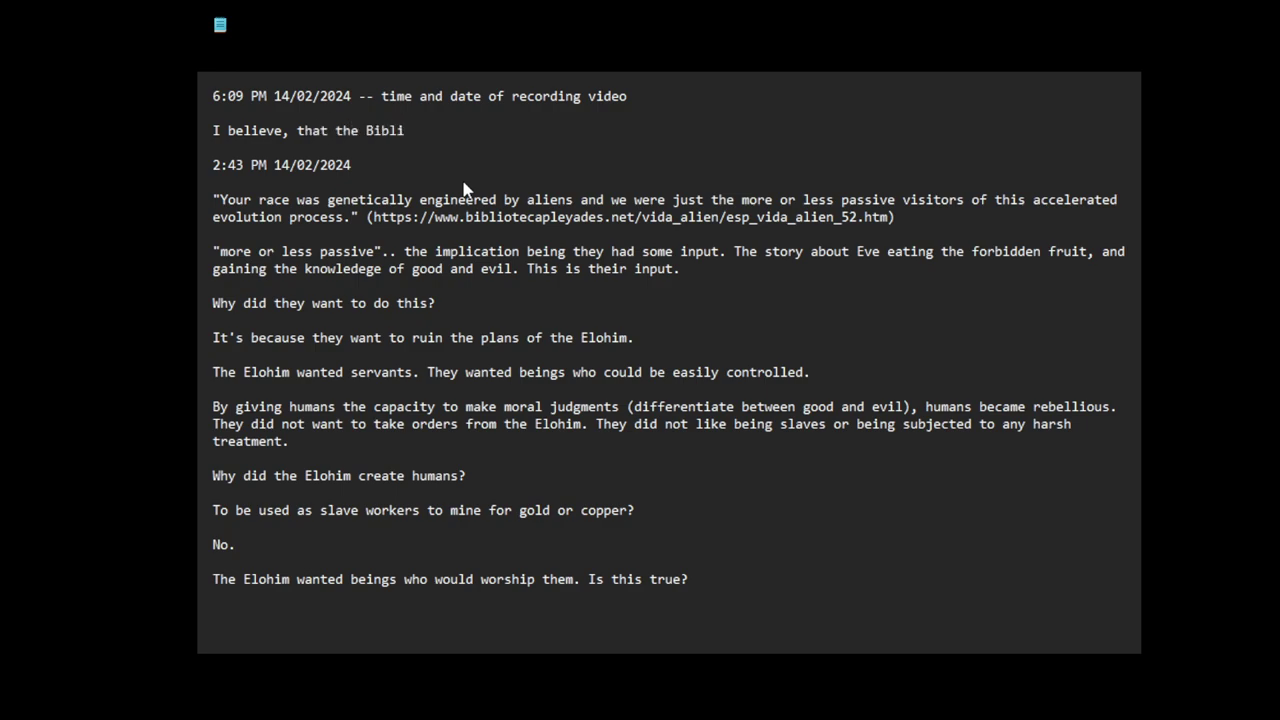
pyautogui.write('cal Genesis story of')
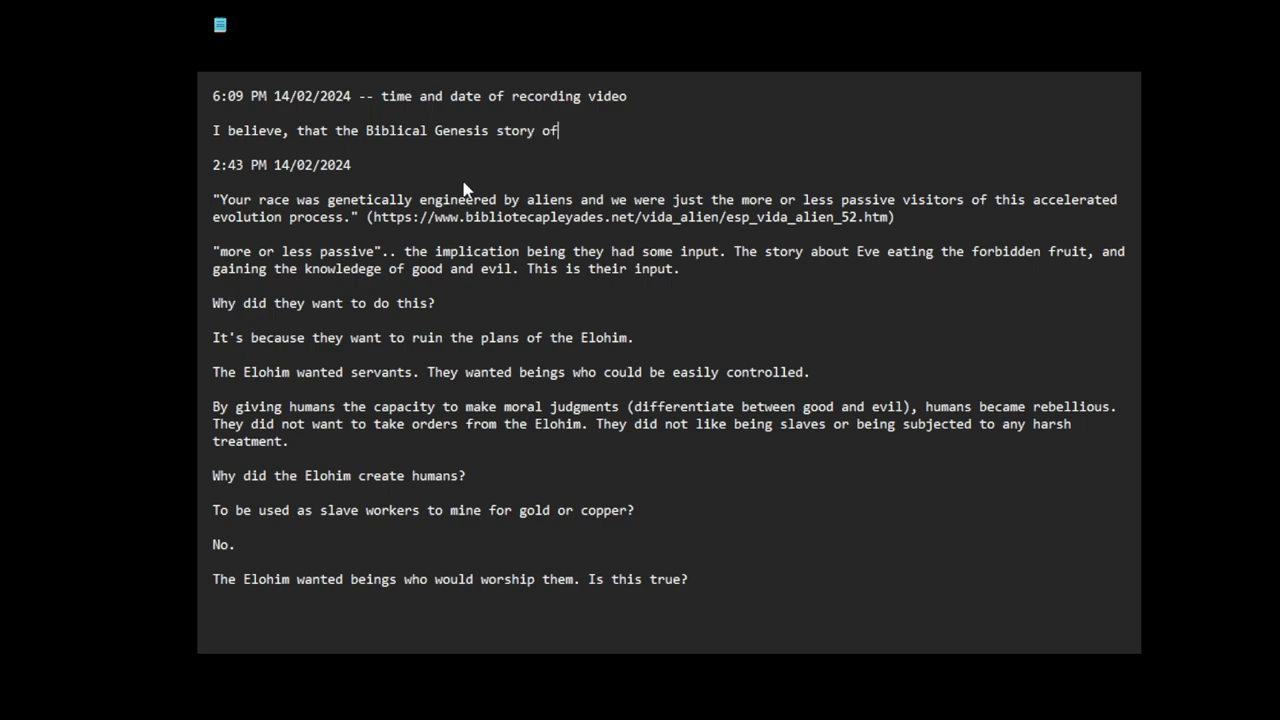
pyautogui.write(' creation of humanity is')
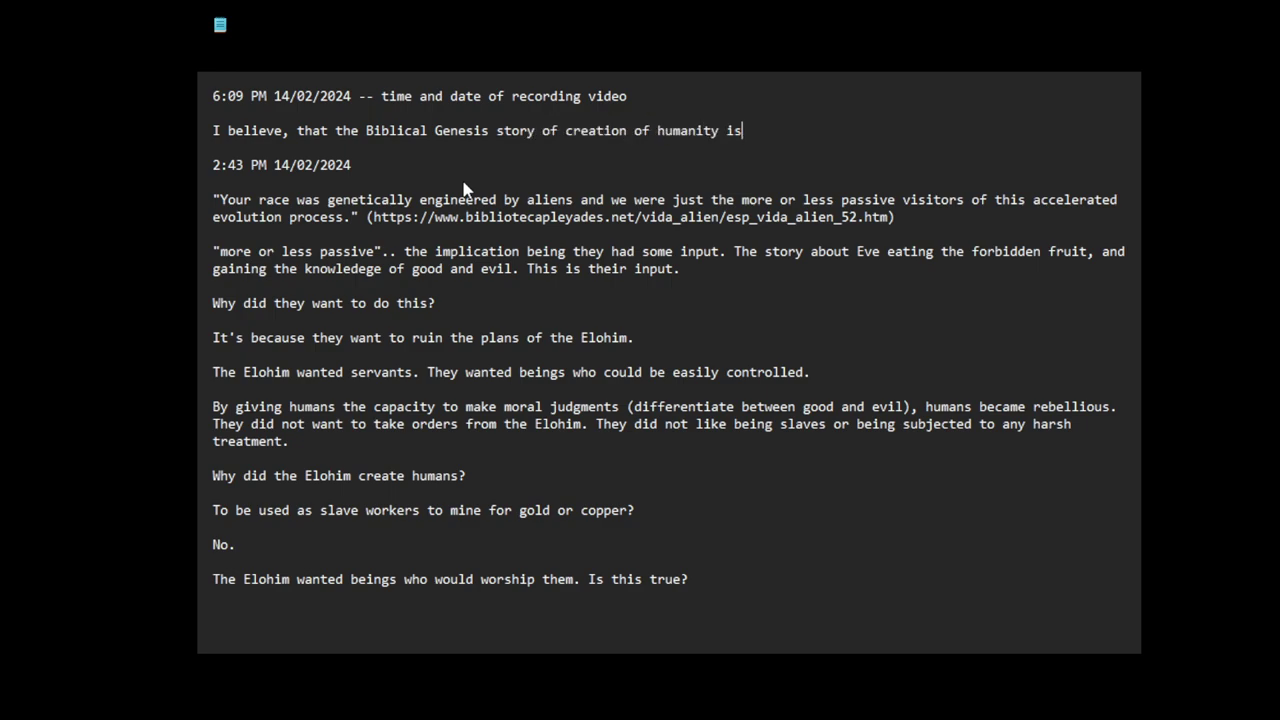
pyautogui.write(' generally,')
pyautogui.press('BackSpace')
pyautogui.write('true, e')
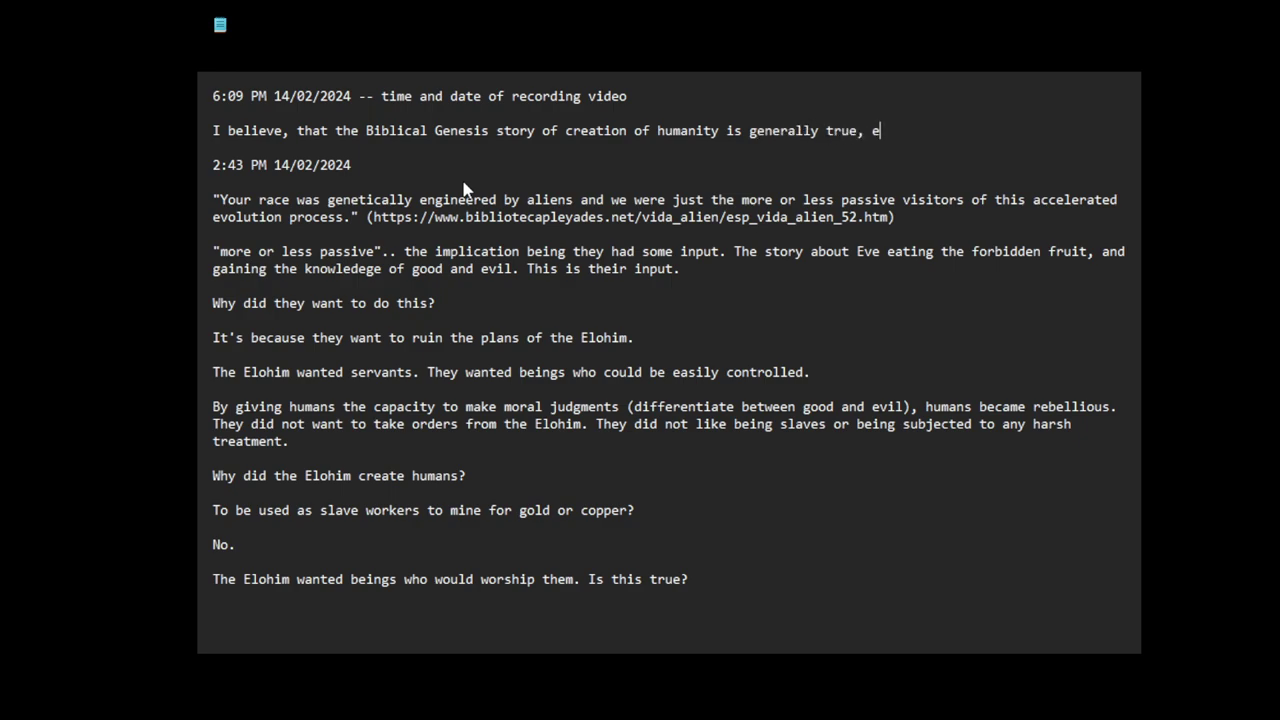
# Finish the sentence with "except the creators of humanity were an alien (extraterrestrial) species, called the Elohim."
pyautogui.write('xcept')
pyautogui.write('the crera')
pyautogui.press('BackSpace')
pyautogui.press('BackSpace')
pyautogui.write('ators of human')
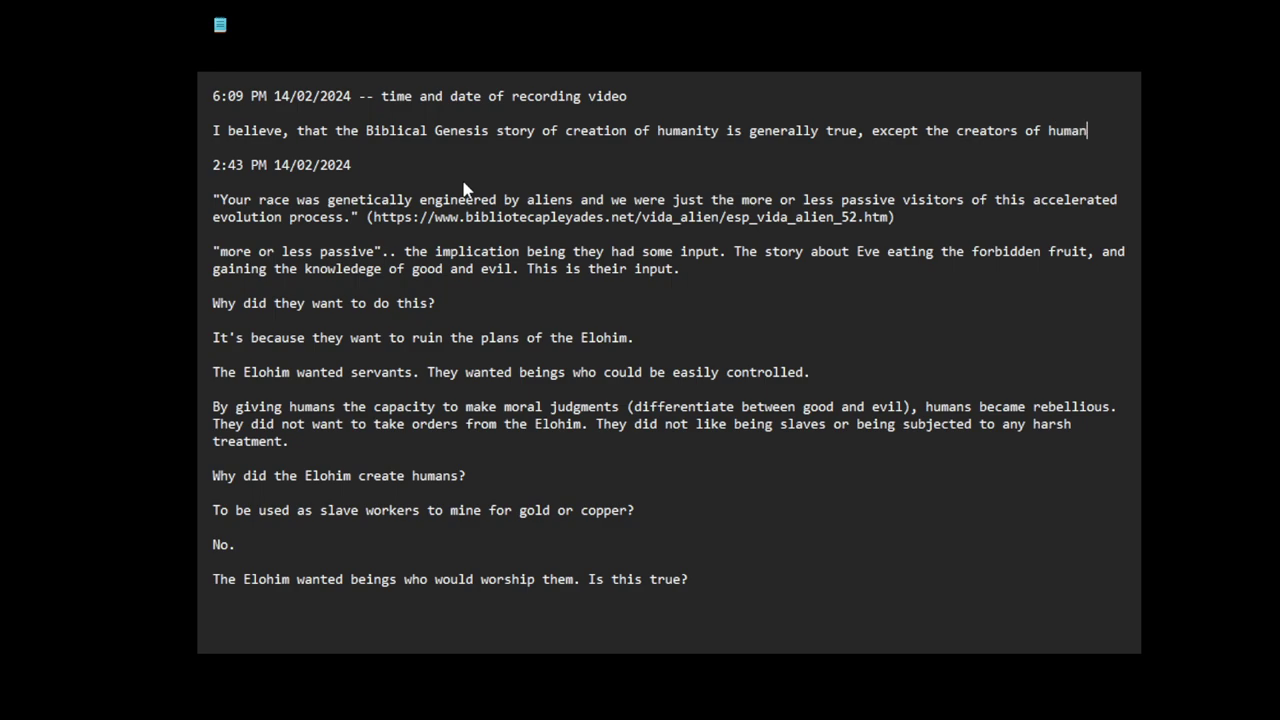
pyautogui.write('ity were an alien (extraterrestri')
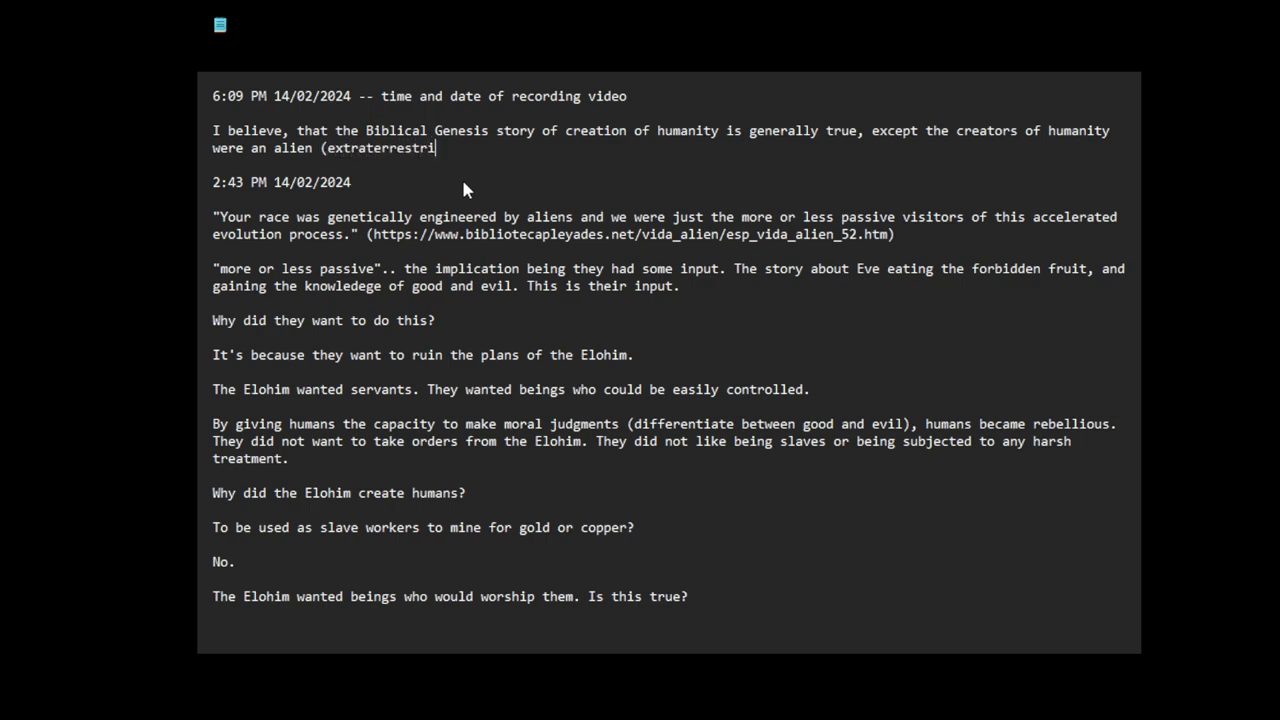
pyautogui.write('al) species, called the Elohim.')
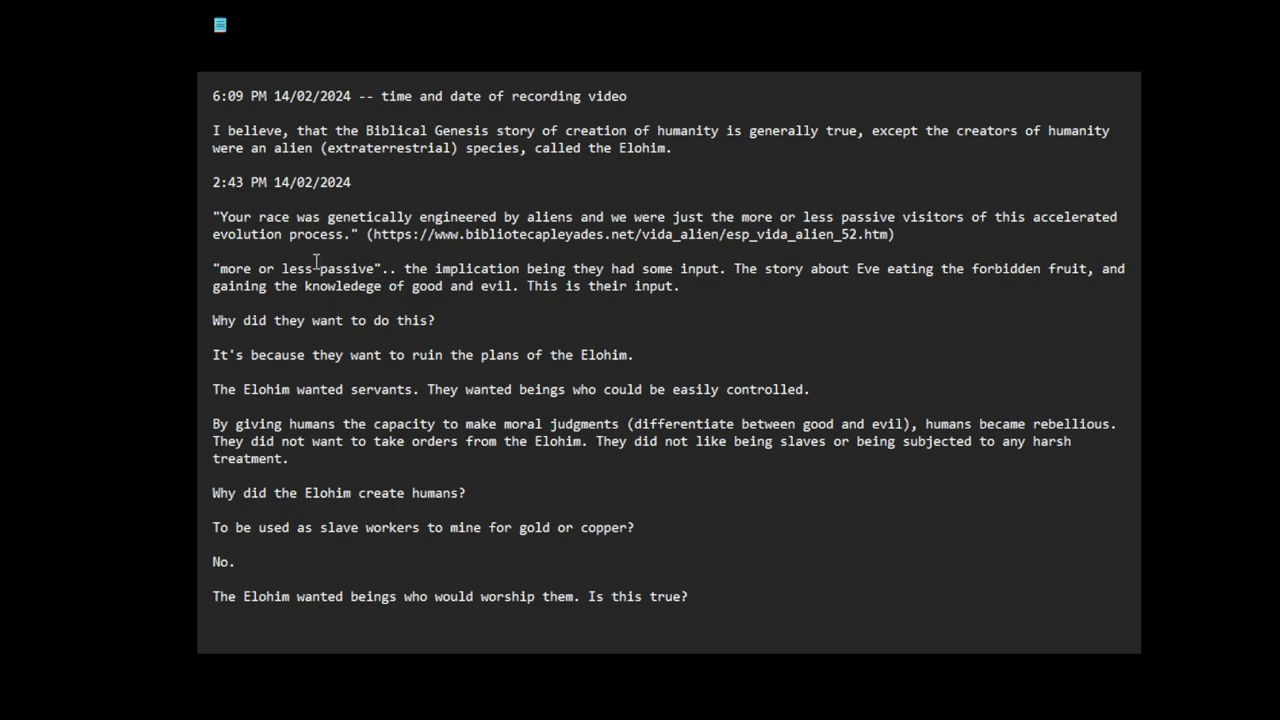
# Highlight "more or less passive" and "This is their input." while reading, and place the cursor below "Why did they want to do this?"
pyautogui.moveTo(220, 272); pyautogui.dragTo(375, 272)
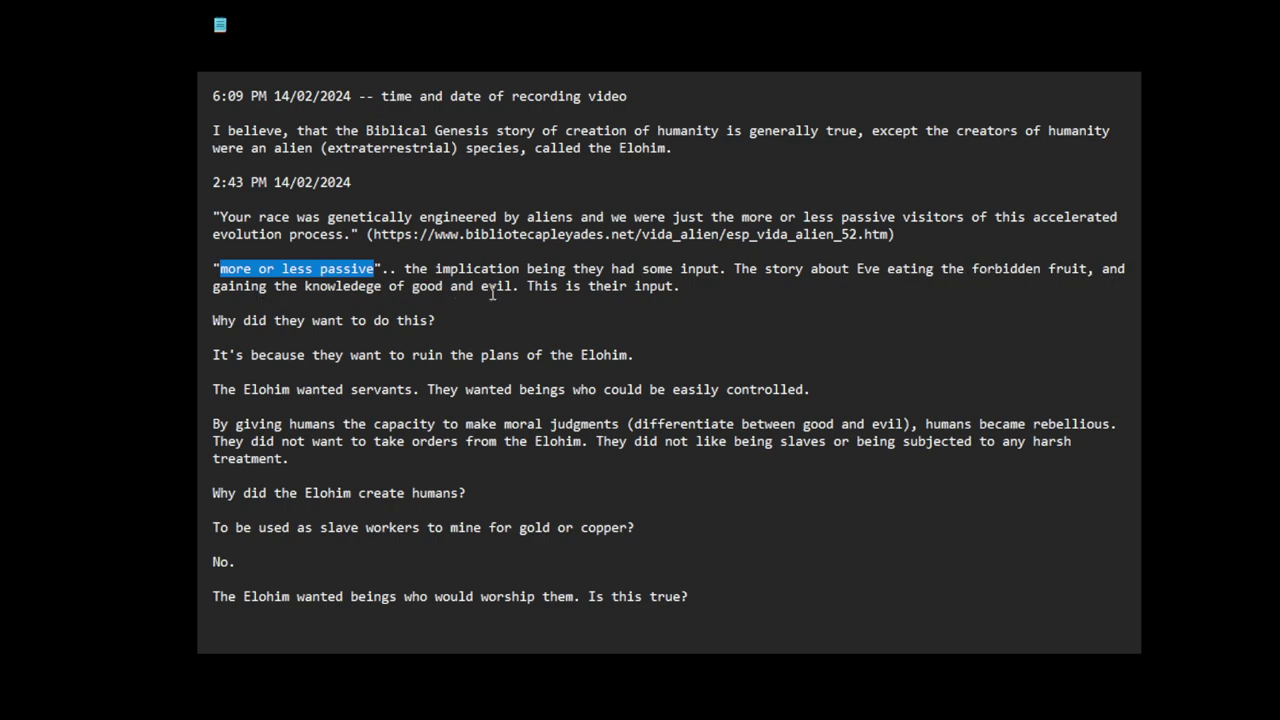
pyautogui.moveTo(528, 288); pyautogui.dragTo(688, 294)
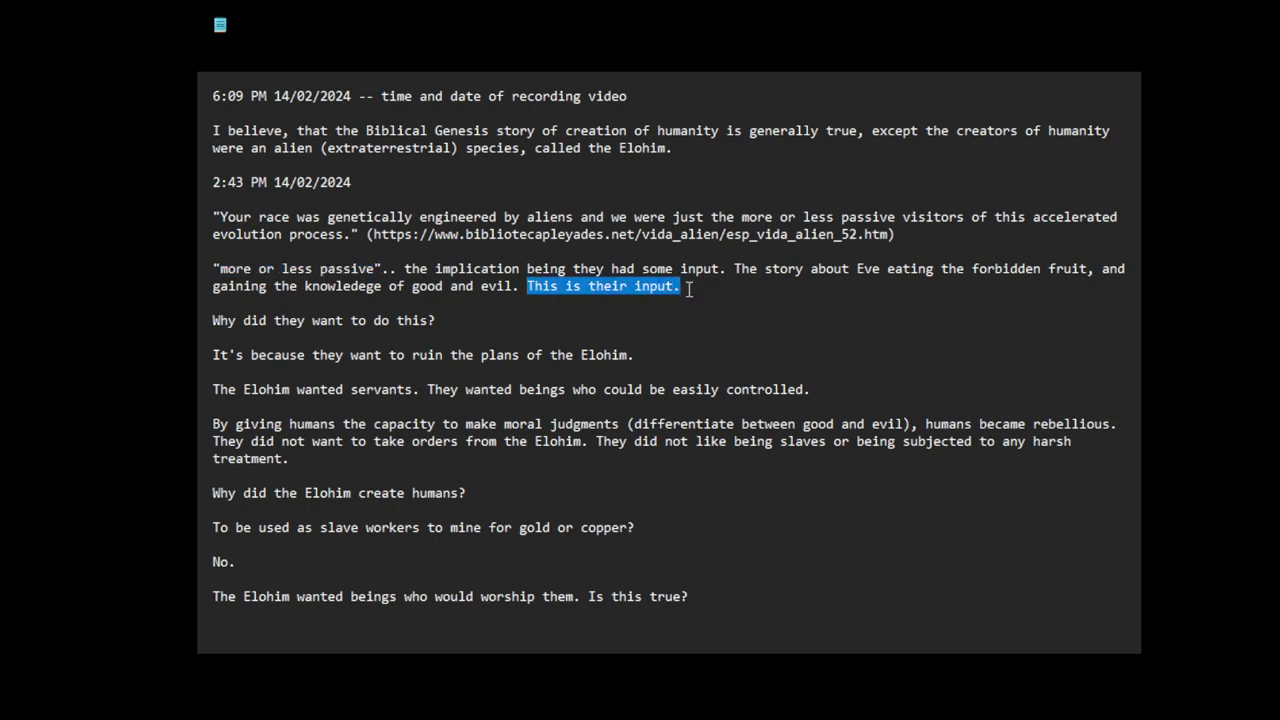
pyautogui.click(238, 335)
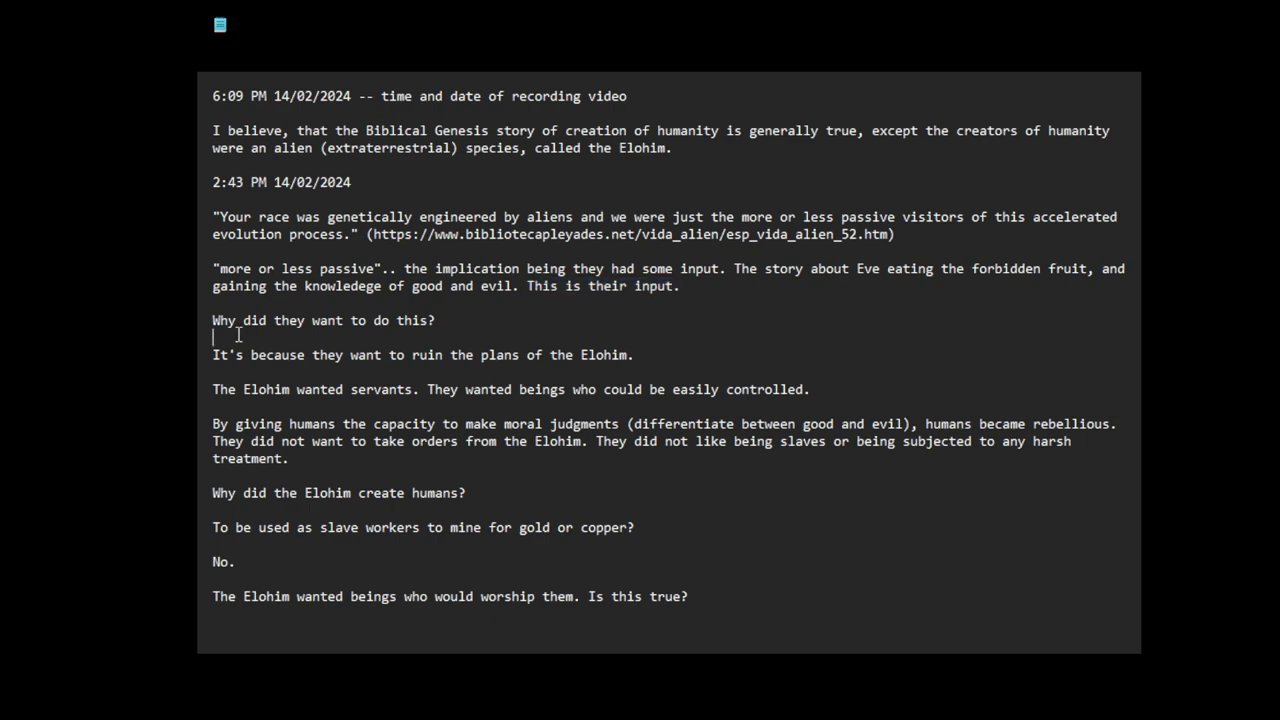